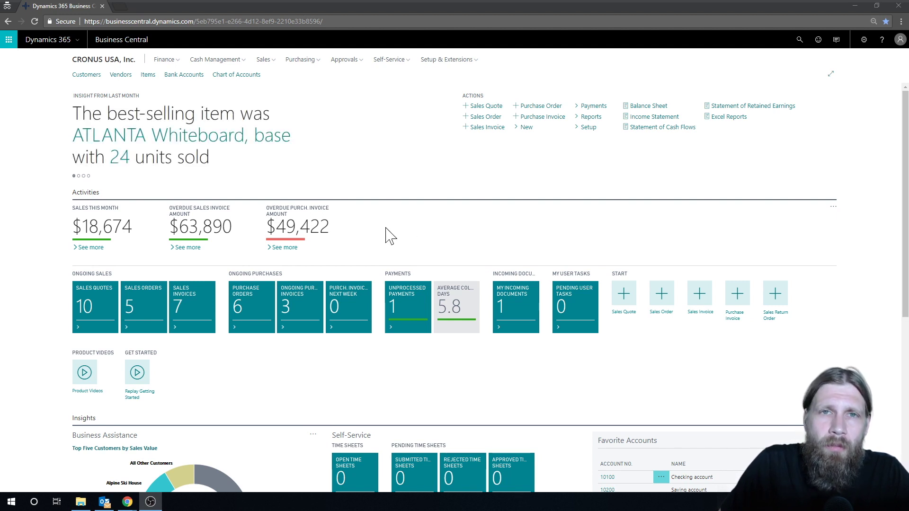
Open work center W00010 Grinding Coffee Area's card, confirm its capacity of 2, and view its load
{"action": "left_click", "coordinate": [799, 44]}
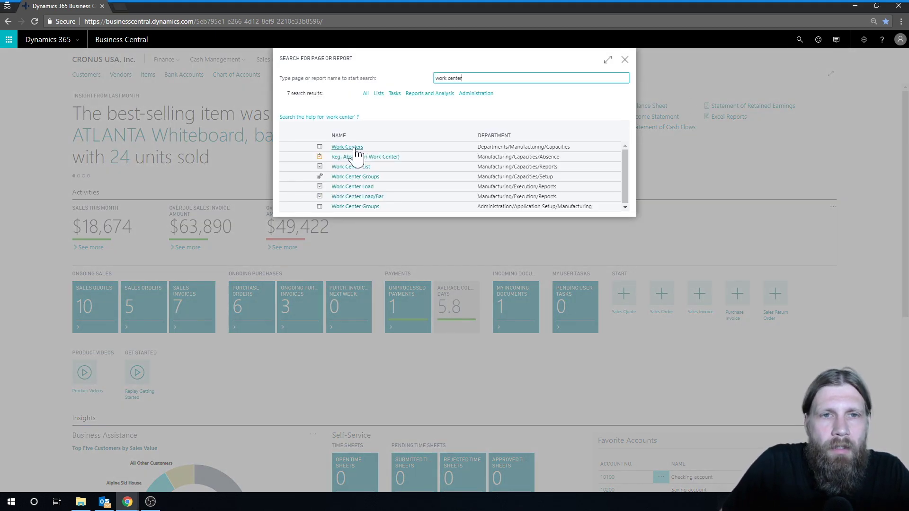
{"action": "left_click", "coordinate": [352, 147]}
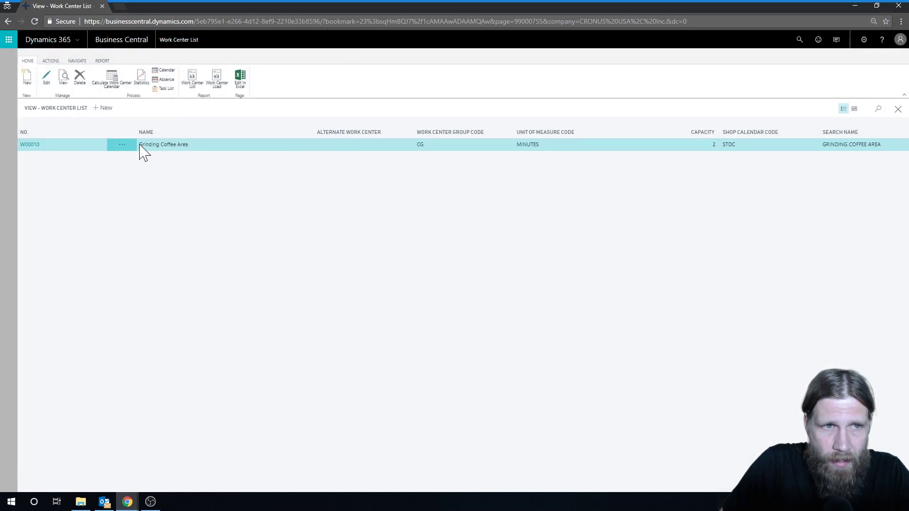
{"action": "left_click", "coordinate": [34, 146]}
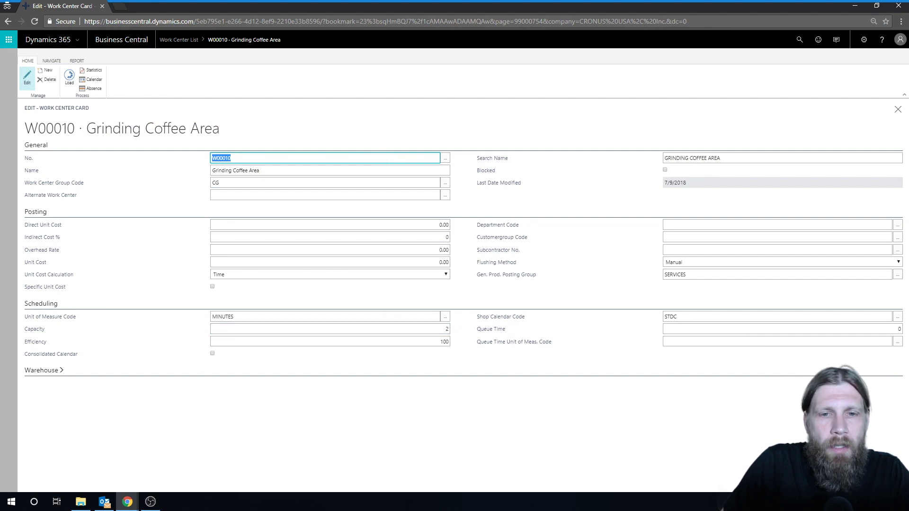
{"action": "left_click", "coordinate": [446, 329]}
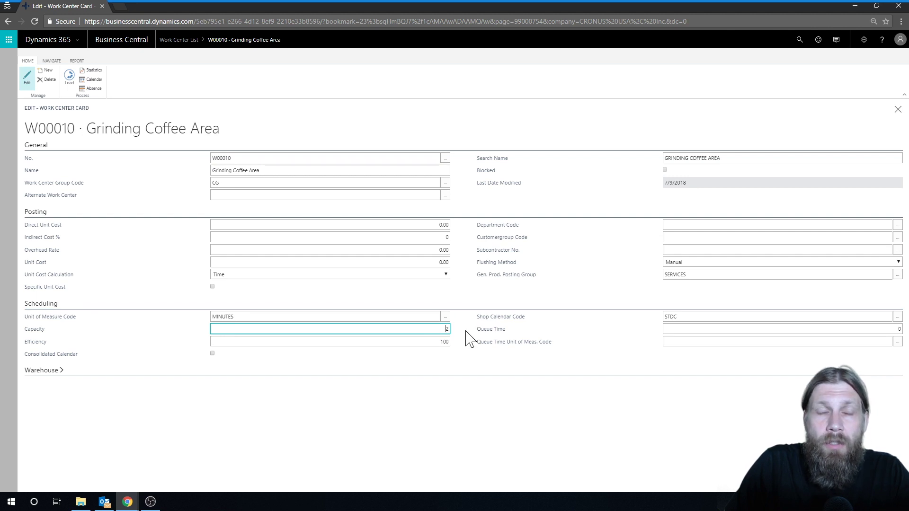
{"action": "left_click", "coordinate": [70, 81]}
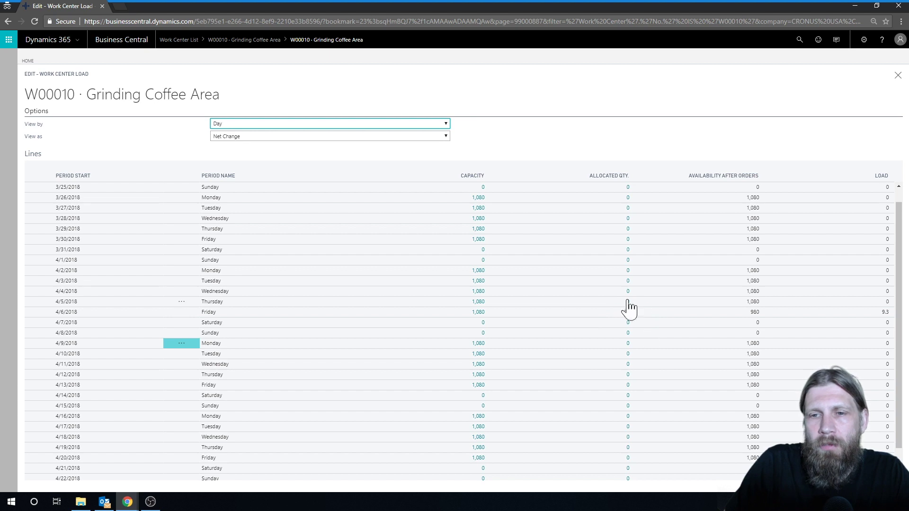
After reviewing W00010's load (100 allocated on 4/6/2018), close back to the Work Center List
{"action": "left_click", "coordinate": [898, 75]}
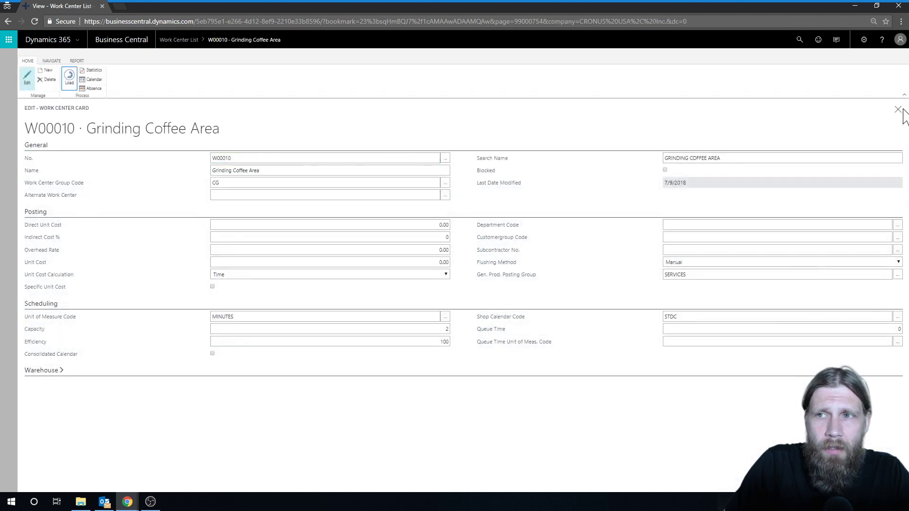
{"action": "left_click", "coordinate": [898, 109]}
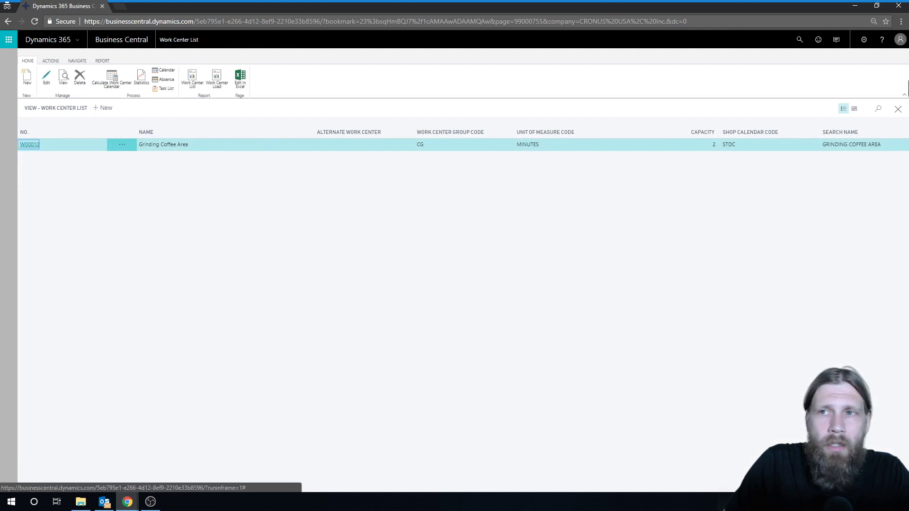
{"action": "left_click", "coordinate": [797, 45]}
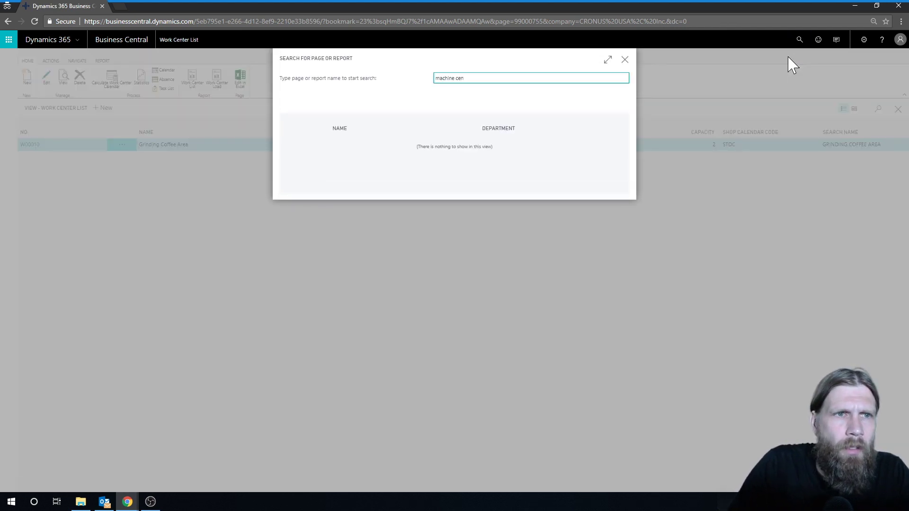
Open Machine Centers and check GRINDER1's task list for its released task
{"action": "left_click", "coordinate": [350, 149]}
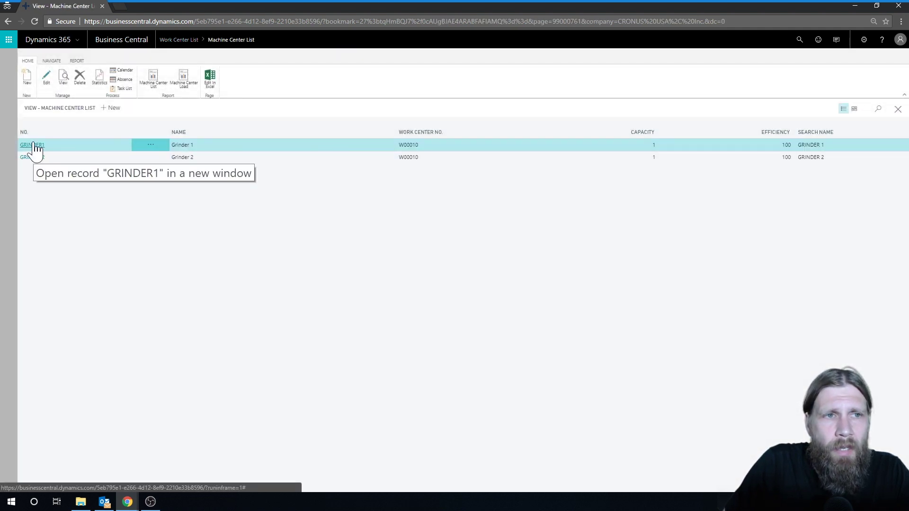
{"action": "left_click", "coordinate": [118, 95]}
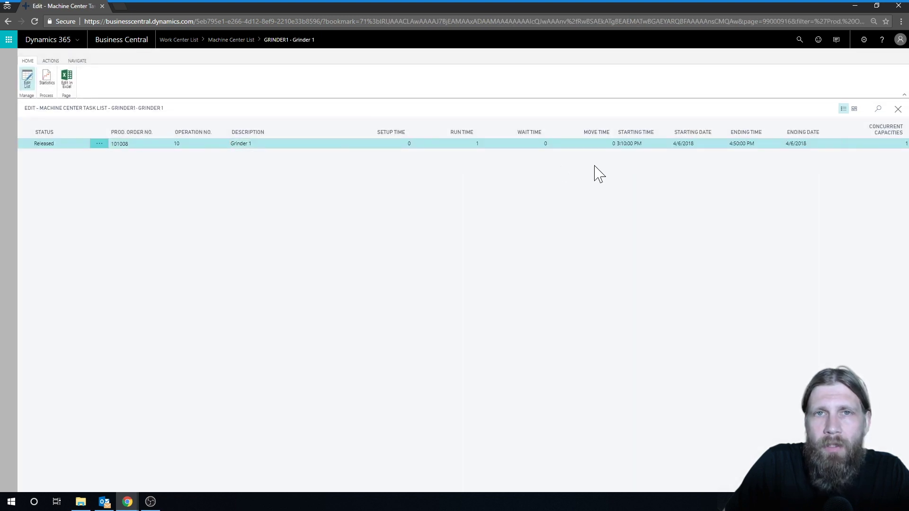
{"action": "left_click", "coordinate": [898, 109]}
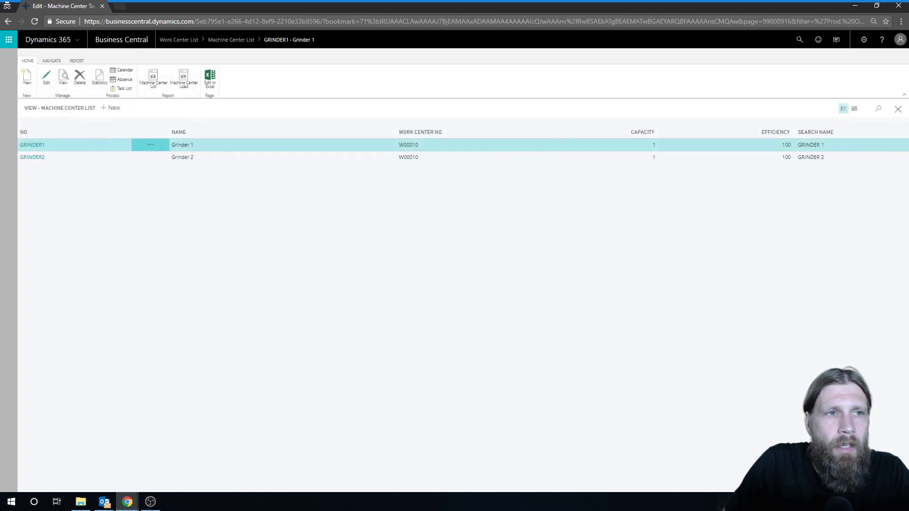
Review GRINDER1's daily load, 18.5 on 4/6/2018, then close back to the Role Center
{"action": "left_click", "coordinate": [52, 61]}
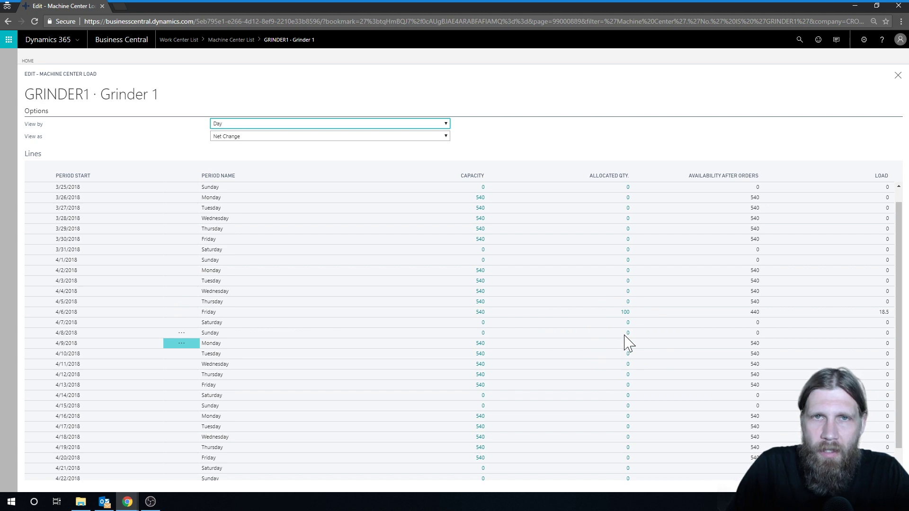
{"action": "left_click", "coordinate": [897, 76]}
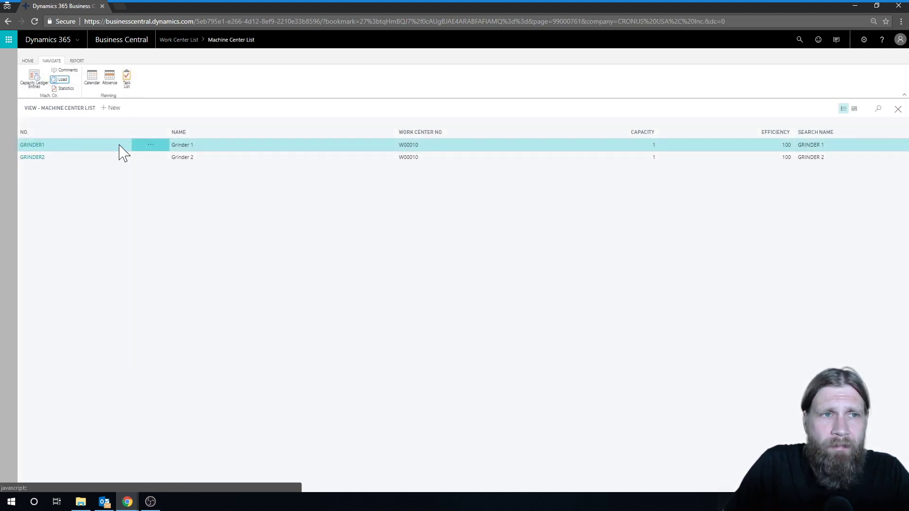
{"action": "left_click", "coordinate": [897, 108]}
Search 'released prod' and open the Released Production Orders list
{"action": "left_click", "coordinate": [898, 109]}
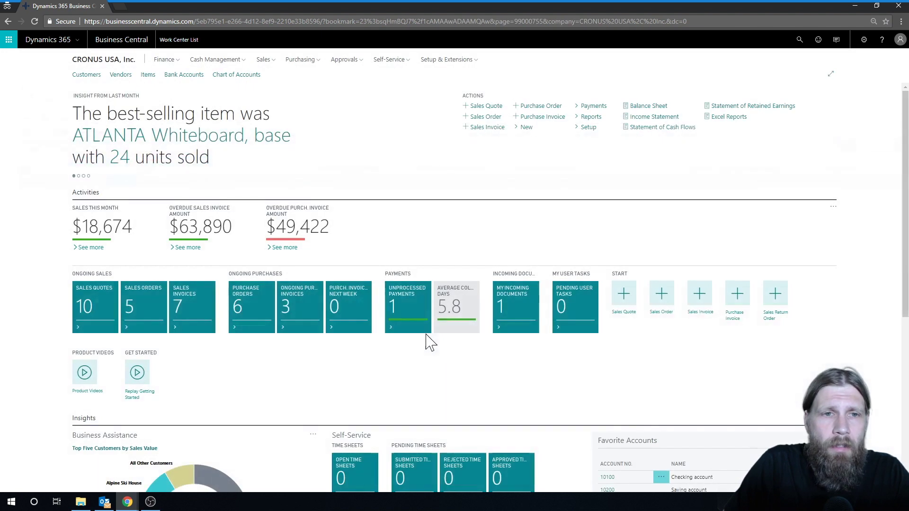
{"action": "left_click", "coordinate": [799, 41]}
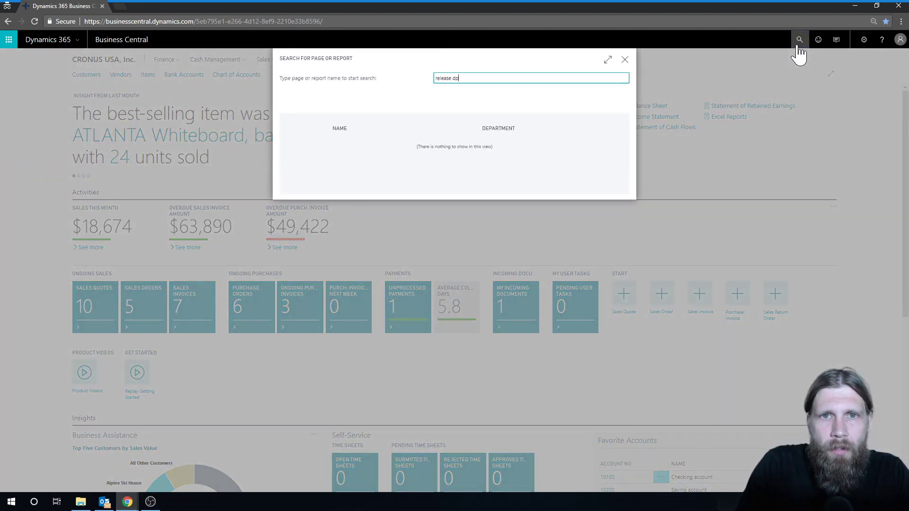
{"action": "type", "text": "released prod"}
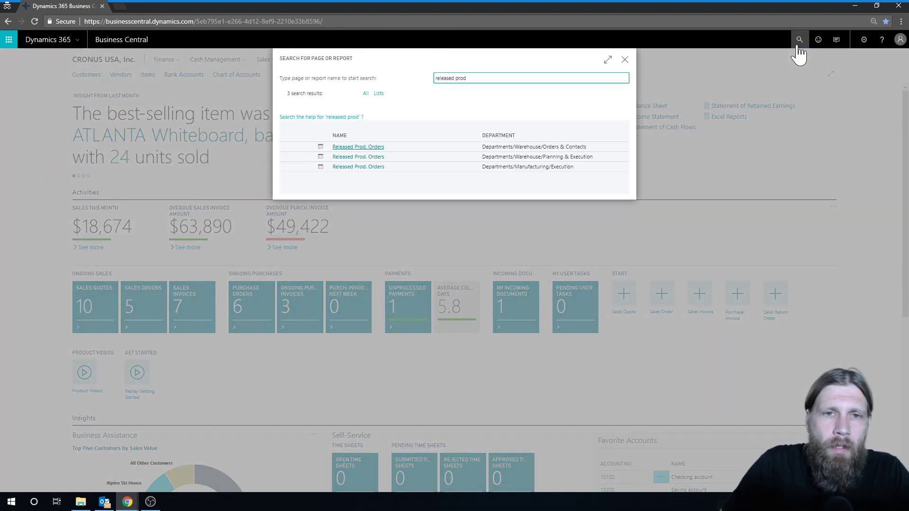
{"action": "left_click", "coordinate": [354, 157]}
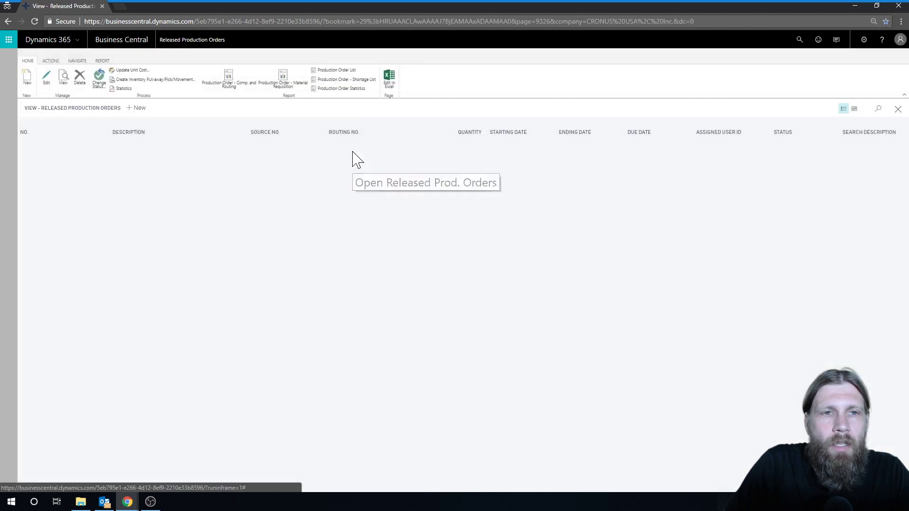
Start new released production order 101009 with source item 1002 Ground Coffee
{"action": "key", "text": "alt+n"}
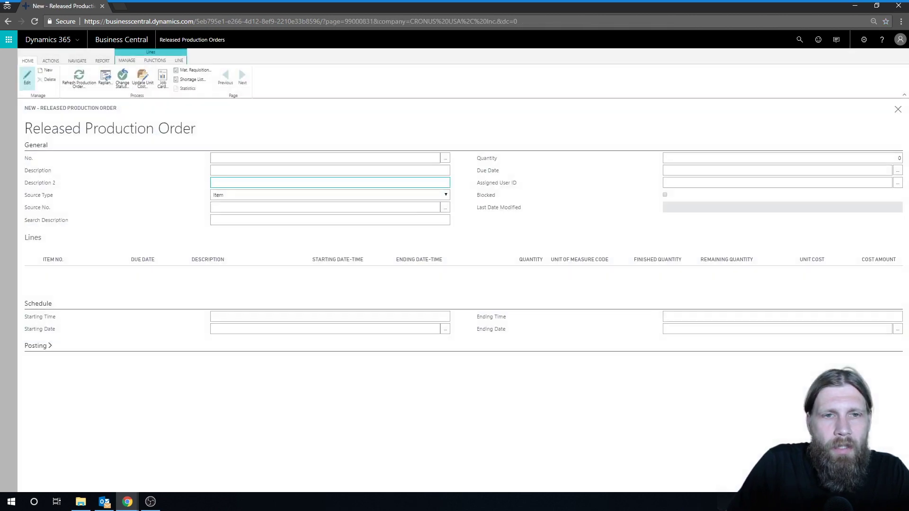
{"action": "key", "text": "Tab"}
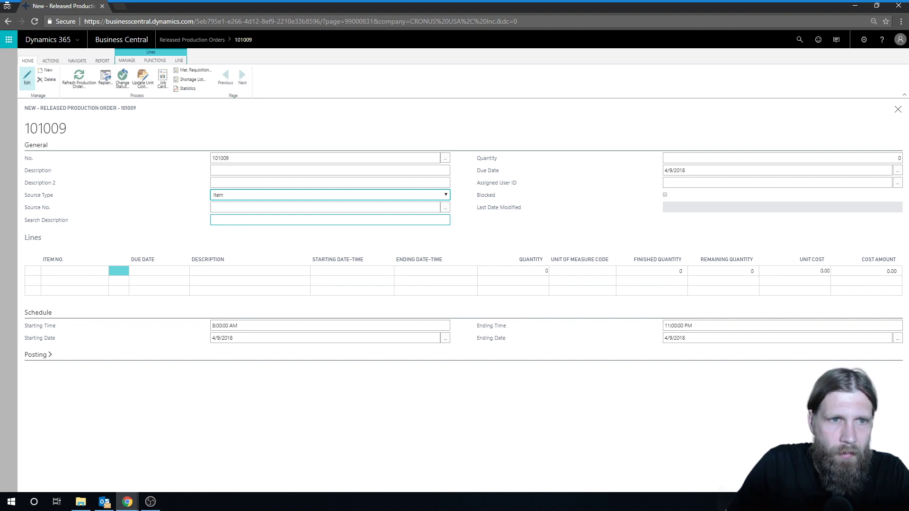
{"action": "key", "text": "Tab"}
{"action": "left_click", "coordinate": [445, 208]}
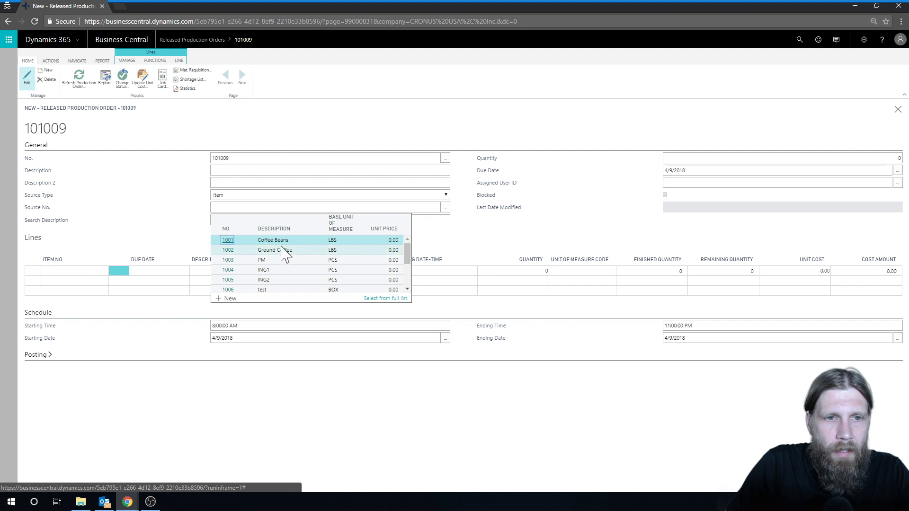
{"action": "left_click", "coordinate": [232, 250]}
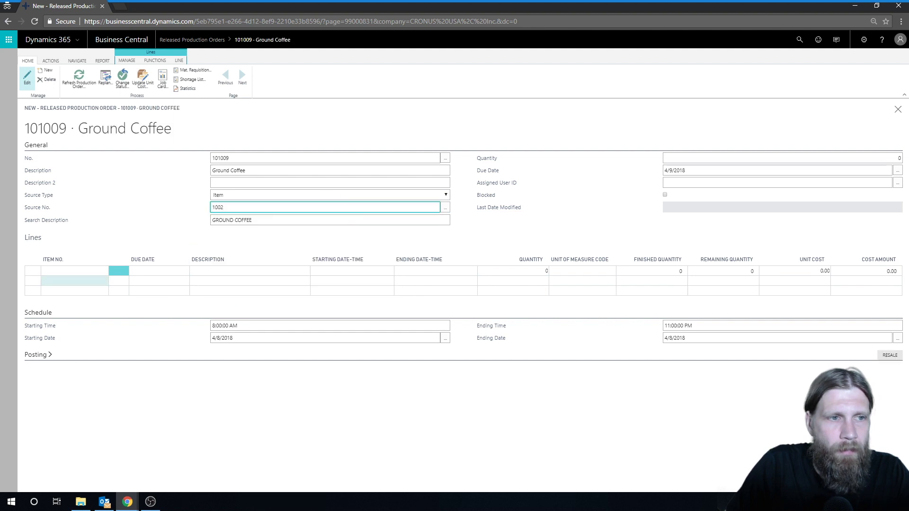
Set the order quantity to 50,000 and the due date to 5/1/2018
{"action": "left_click", "coordinate": [899, 158]}
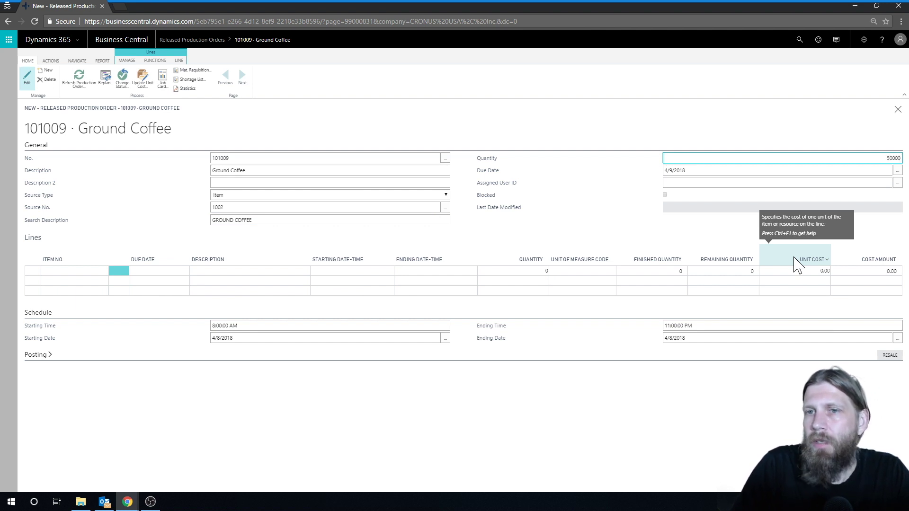
{"action": "key", "text": "Return"}
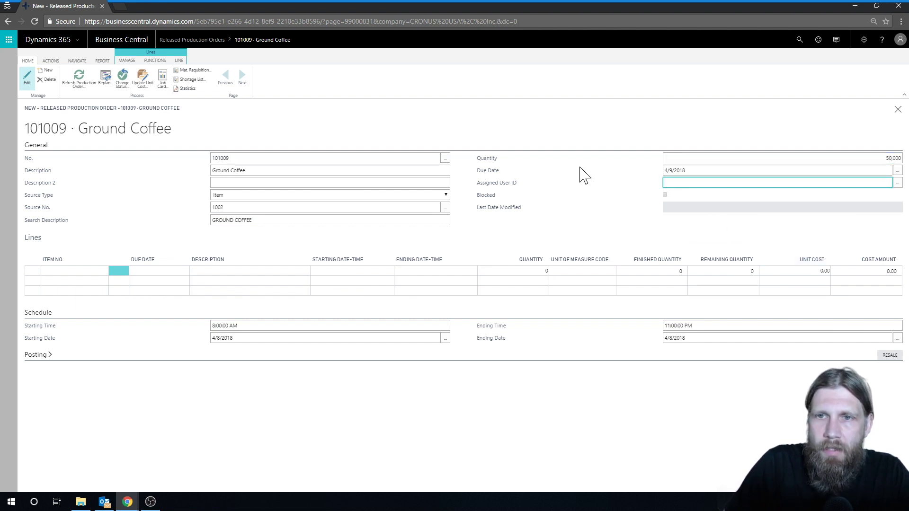
{"action": "key", "text": "shift+Tab"}
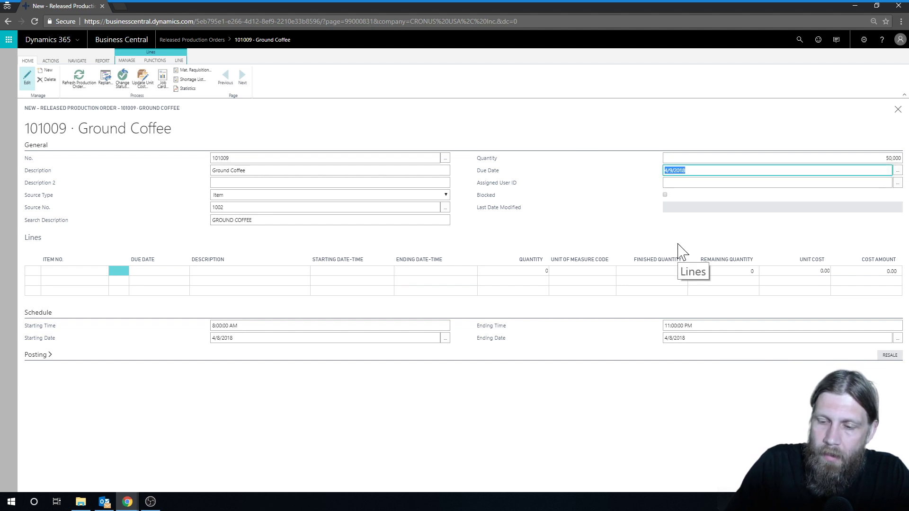
{"action": "type", "text": "5"}
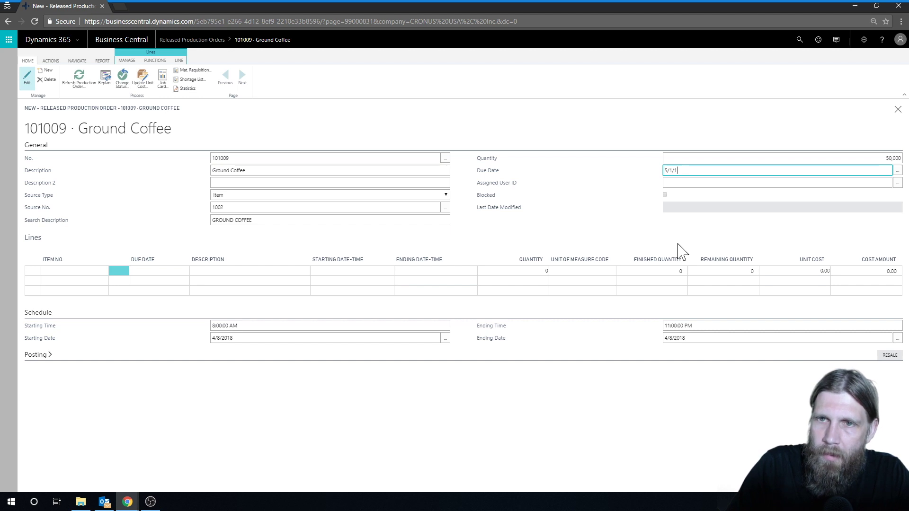
{"action": "key", "text": "Return"}
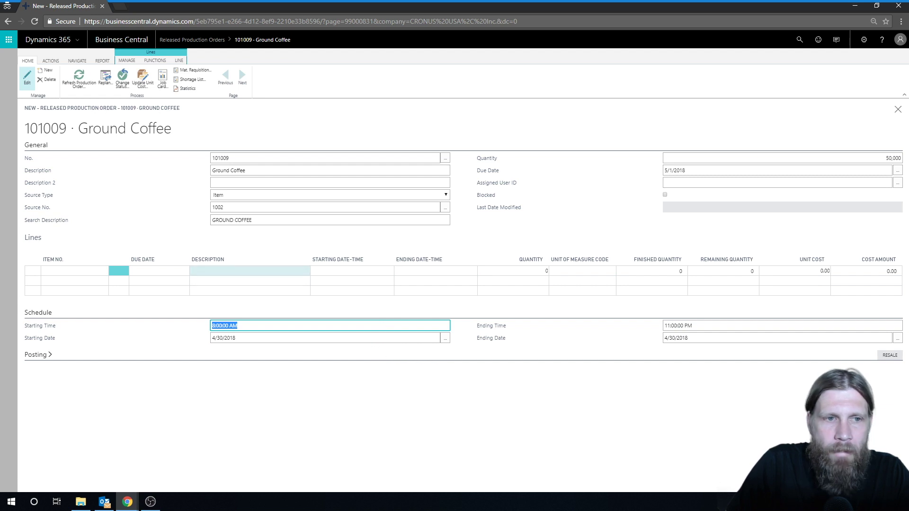
{"action": "left_click", "coordinate": [78, 80]}
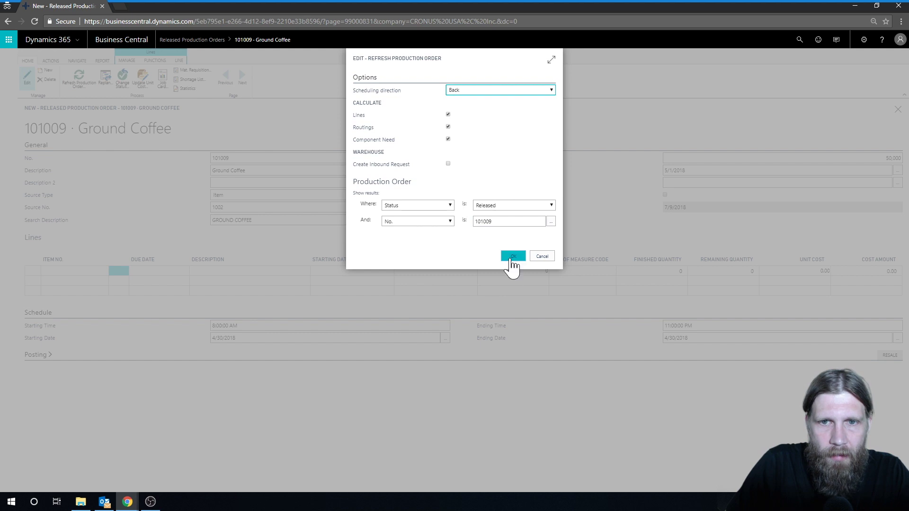
Run the order refresh, dismiss the calendar error, and accept the reduced 20,000 quantity
{"action": "left_click", "coordinate": [511, 257]}
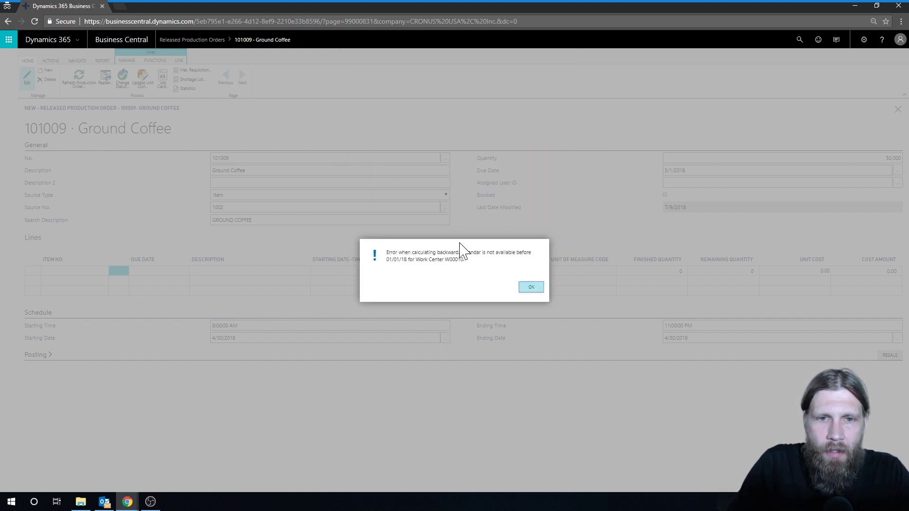
{"action": "left_click", "coordinate": [531, 288]}
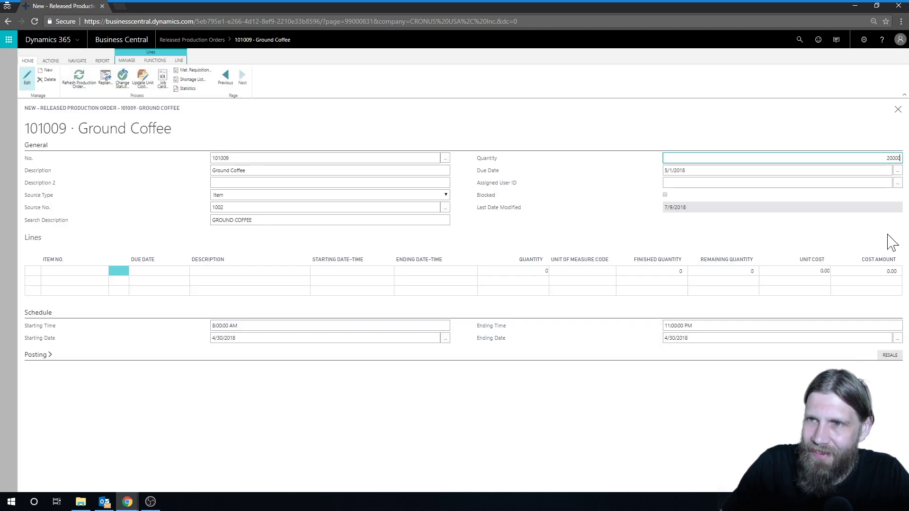
{"action": "key", "text": "Tab"}
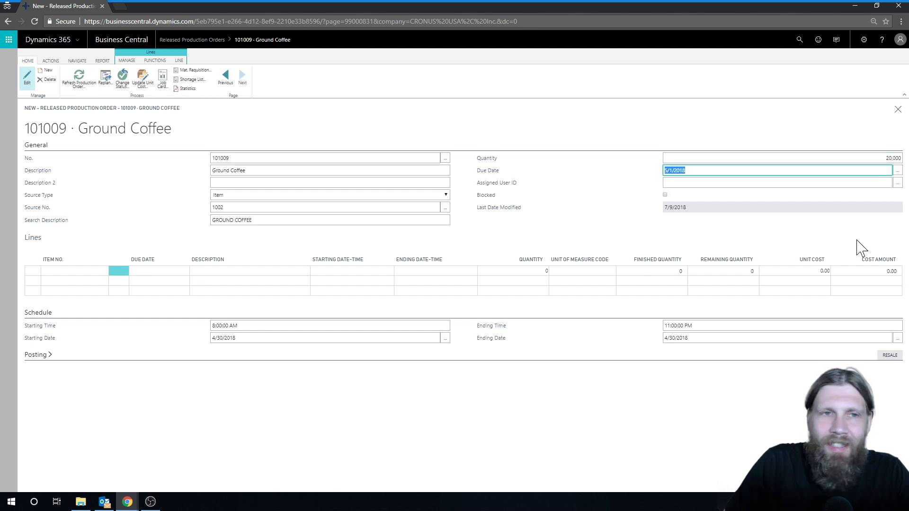
Refresh order 101009 again and check its Ground Coffee line, scheduled 3/8/2018 to 4/30/2018
{"action": "left_click", "coordinate": [79, 77]}
{"action": "left_click", "coordinate": [512, 257]}
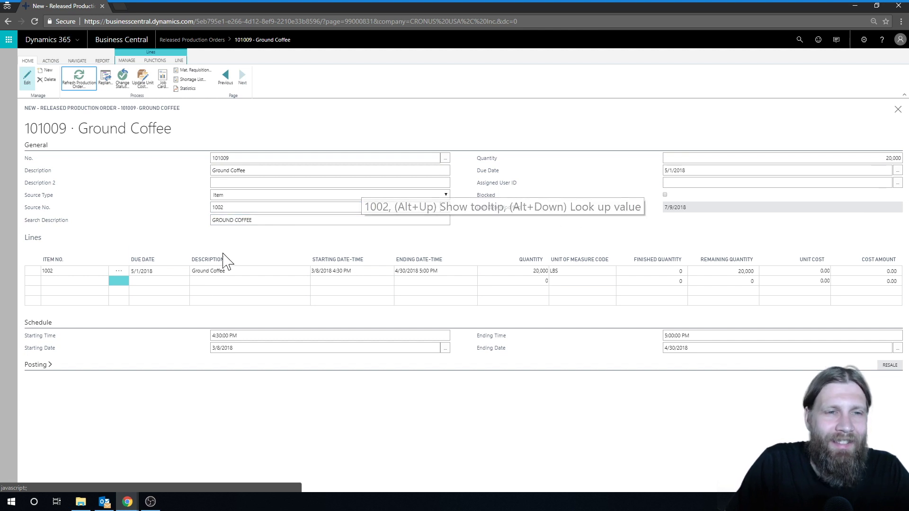
{"action": "left_click", "coordinate": [62, 270]}
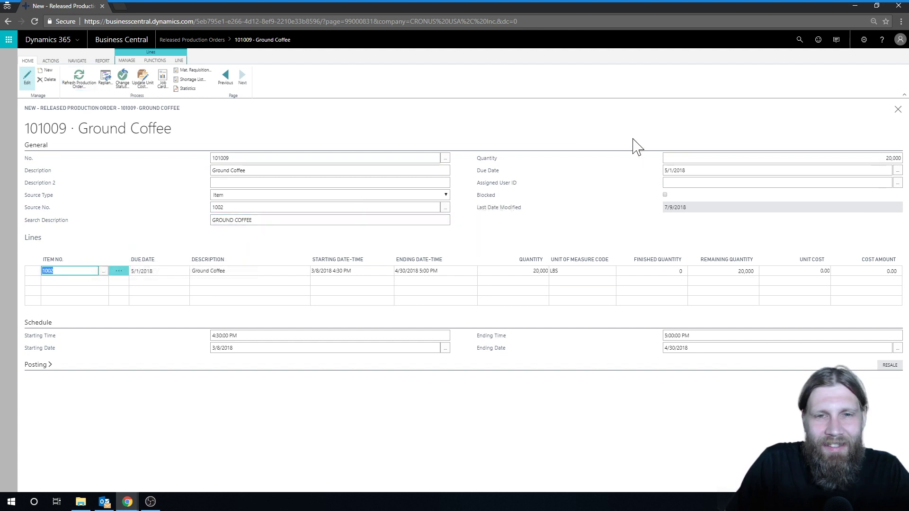
Close order 101009 and open W00010's Load page from the Work Centers list
{"action": "left_click", "coordinate": [897, 109]}
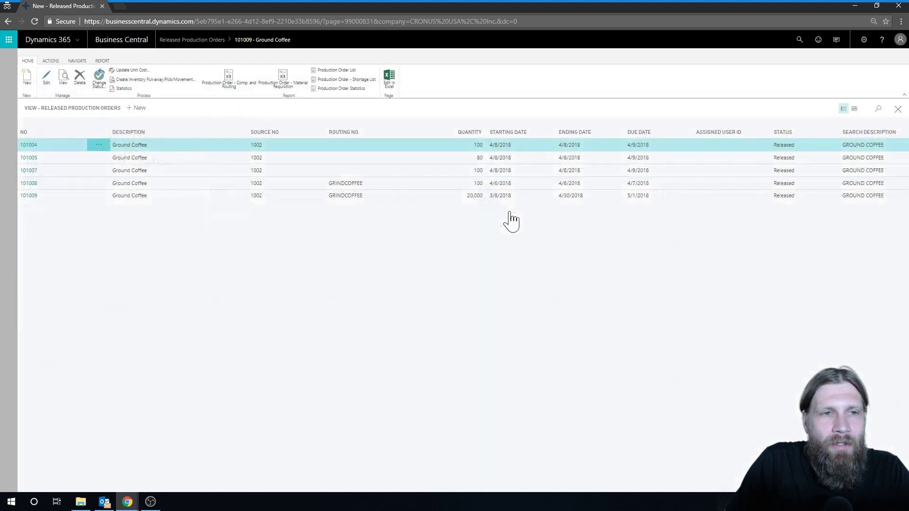
{"action": "left_click", "coordinate": [799, 41]}
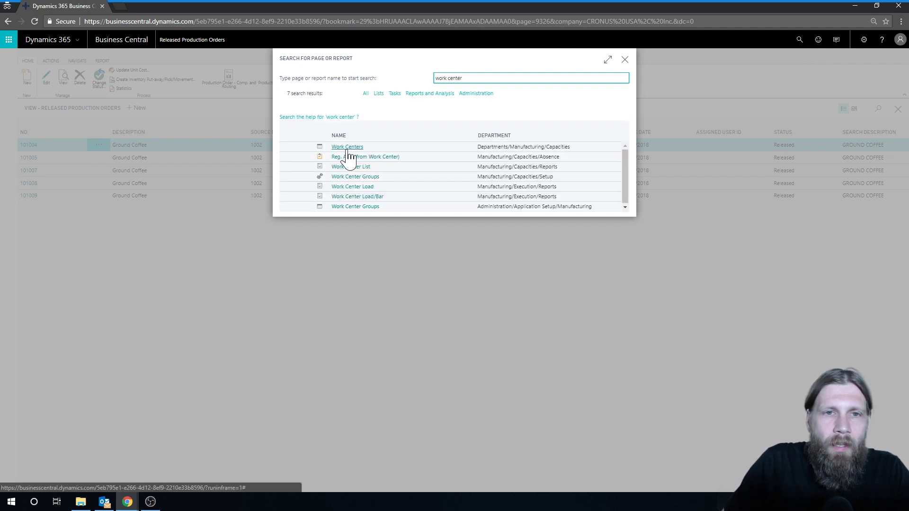
{"action": "left_click", "coordinate": [350, 148]}
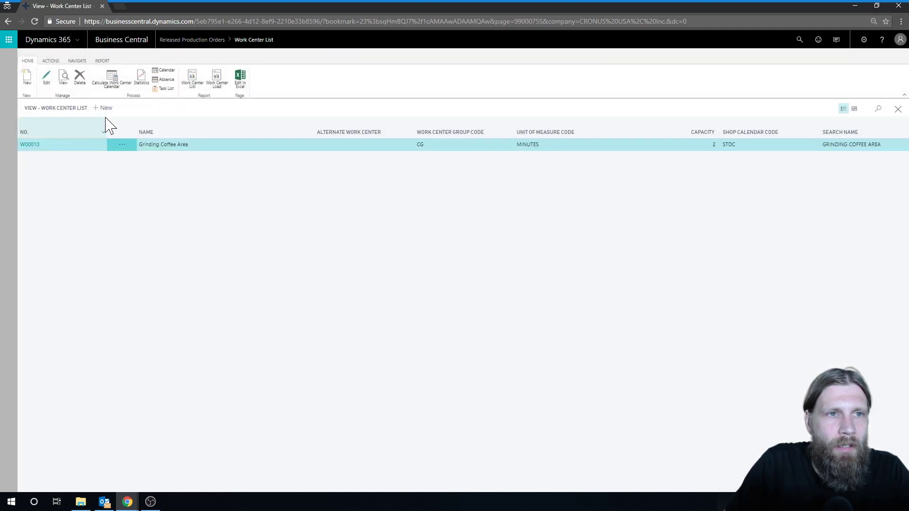
{"action": "left_click", "coordinate": [51, 60]}
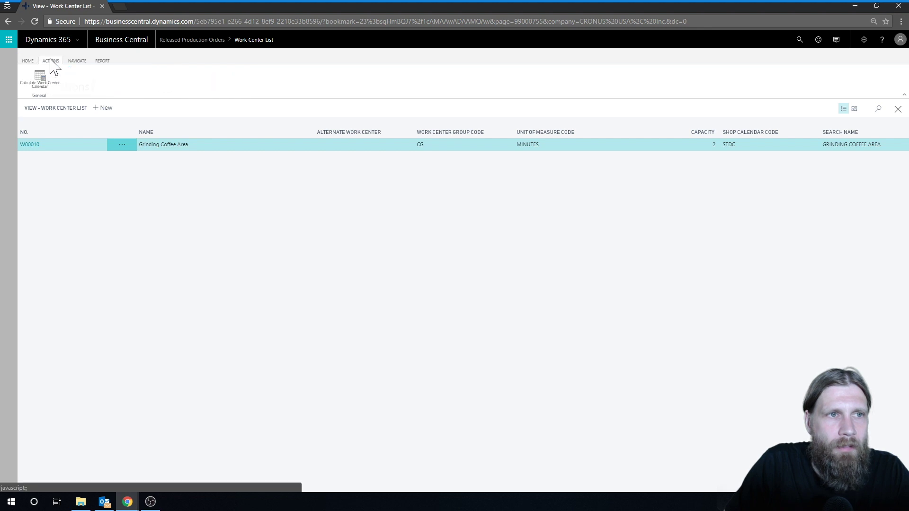
{"action": "left_click", "coordinate": [73, 60]}
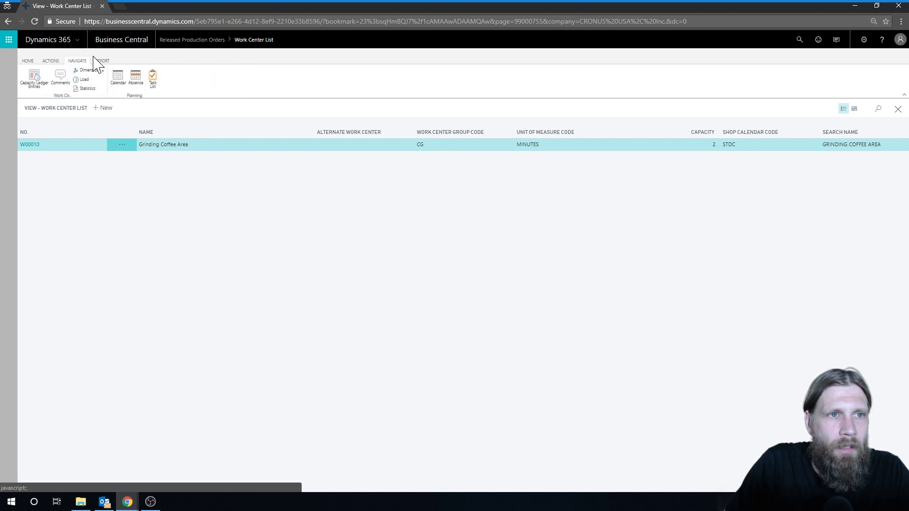
{"action": "left_click", "coordinate": [84, 80]}
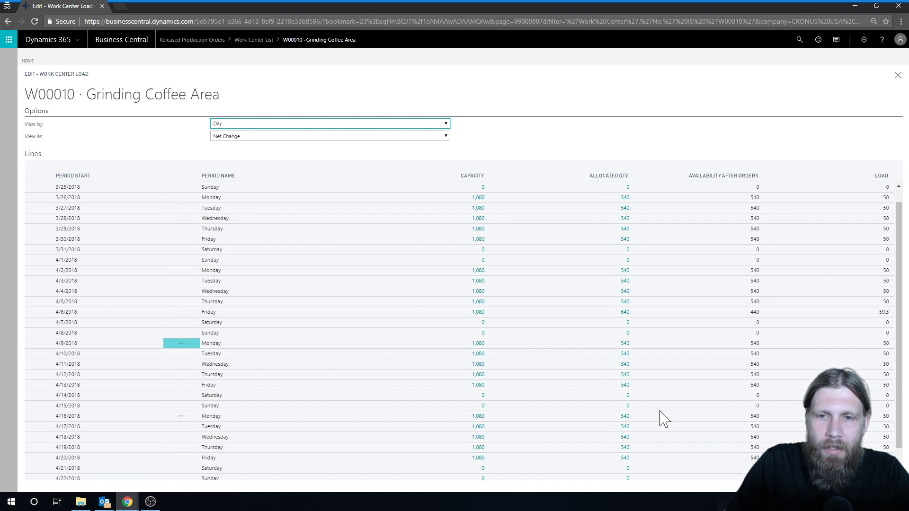
Scroll through W00010's daily capacity, allocation and load lines, then close the load page
{"action": "scroll", "coordinate": [623, 251], "scroll_direction": "down", "scroll_amount": 1}
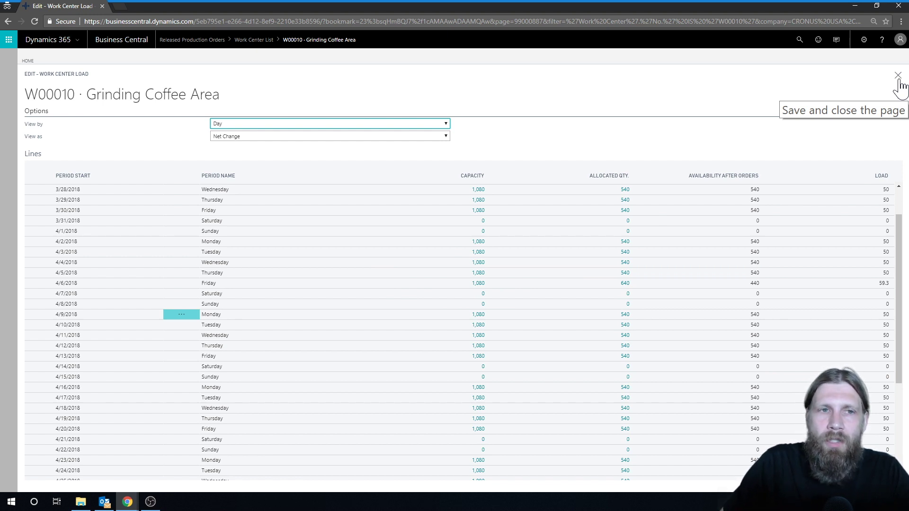
{"action": "left_click", "coordinate": [897, 76]}
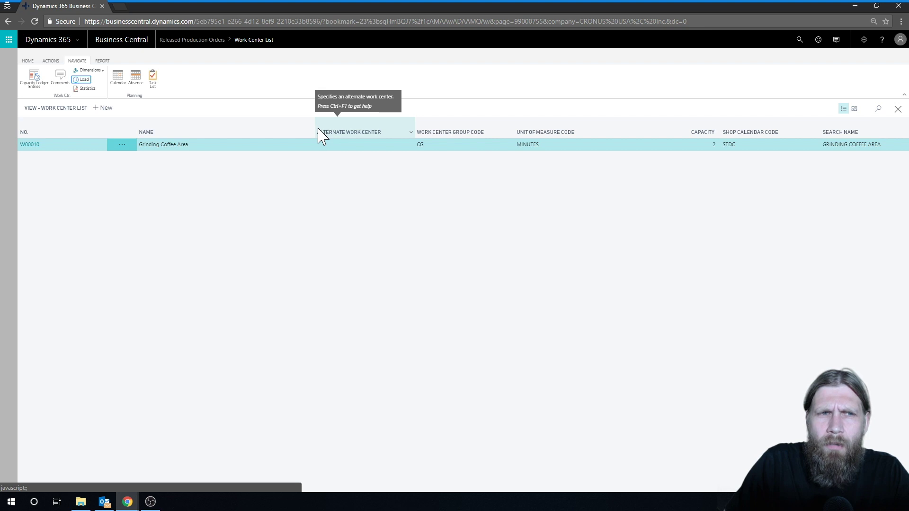
Move order 101009's operation 10 from W00010's task list to machine center GRINDER2
{"action": "left_click", "coordinate": [153, 82]}
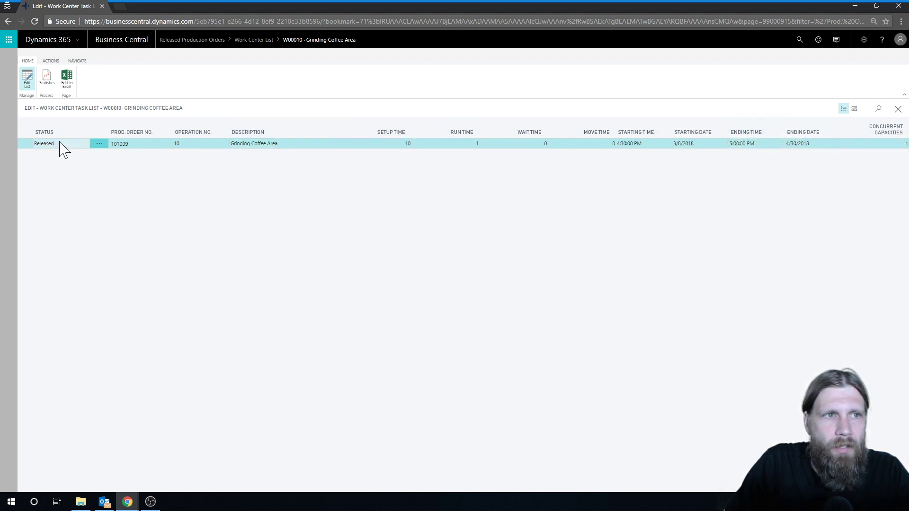
{"action": "left_click", "coordinate": [50, 60]}
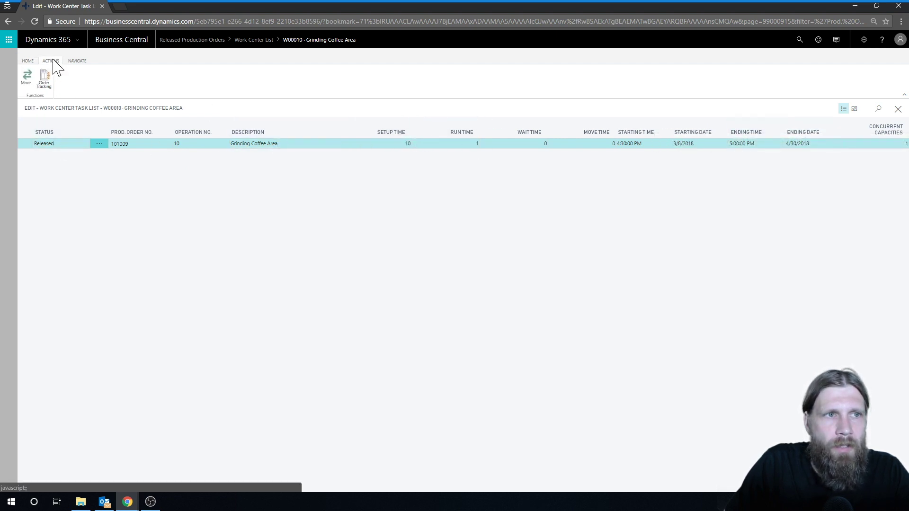
{"action": "left_click", "coordinate": [33, 82]}
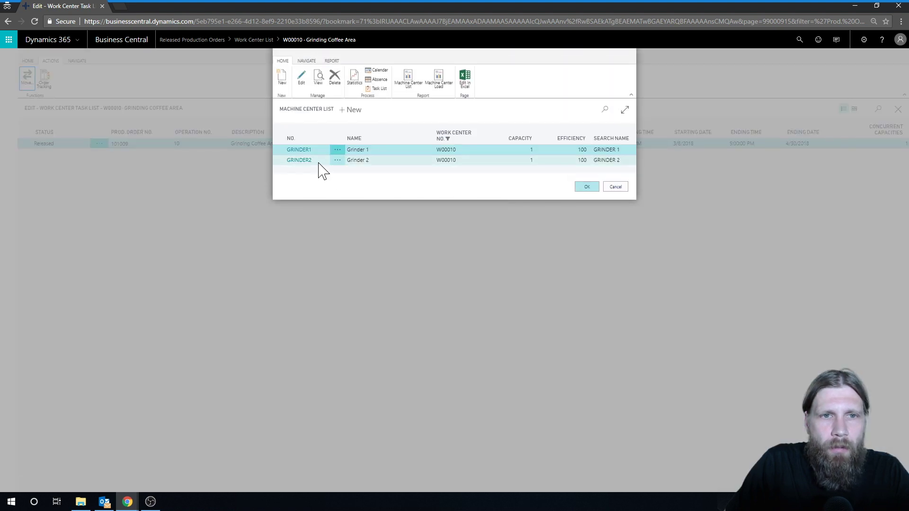
{"action": "left_click", "coordinate": [319, 160]}
{"action": "left_click", "coordinate": [586, 187]}
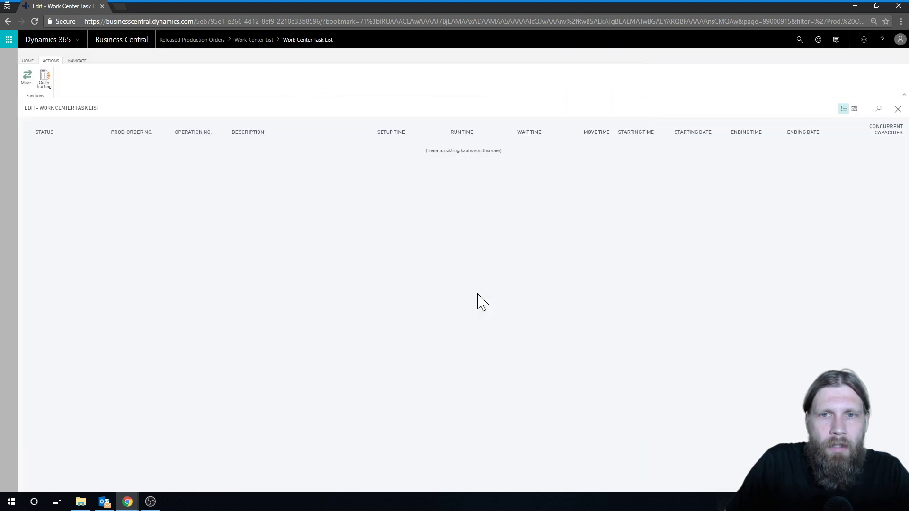
{"action": "left_click", "coordinate": [898, 110]}
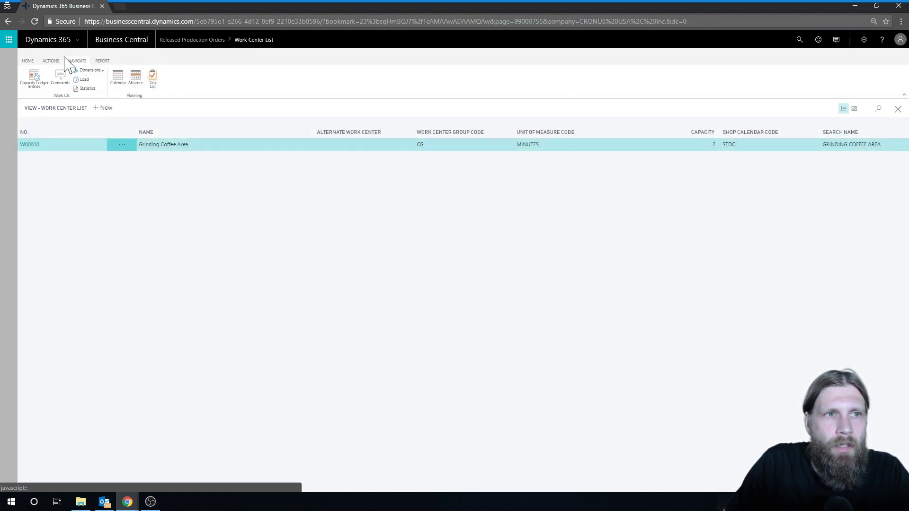
Search 'machine cen', select GRINDER2 in the Machine Center List, and show its Task List
{"action": "left_click", "coordinate": [51, 61]}
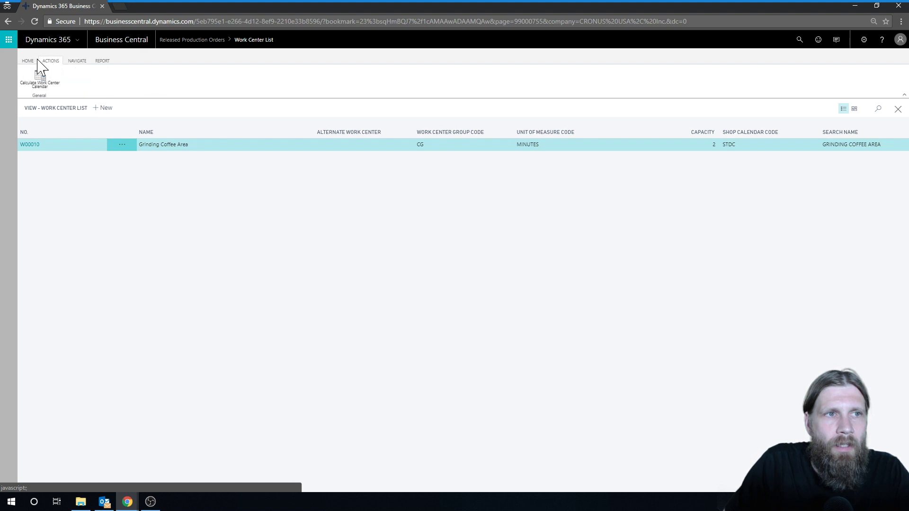
{"action": "left_click", "coordinate": [28, 60]}
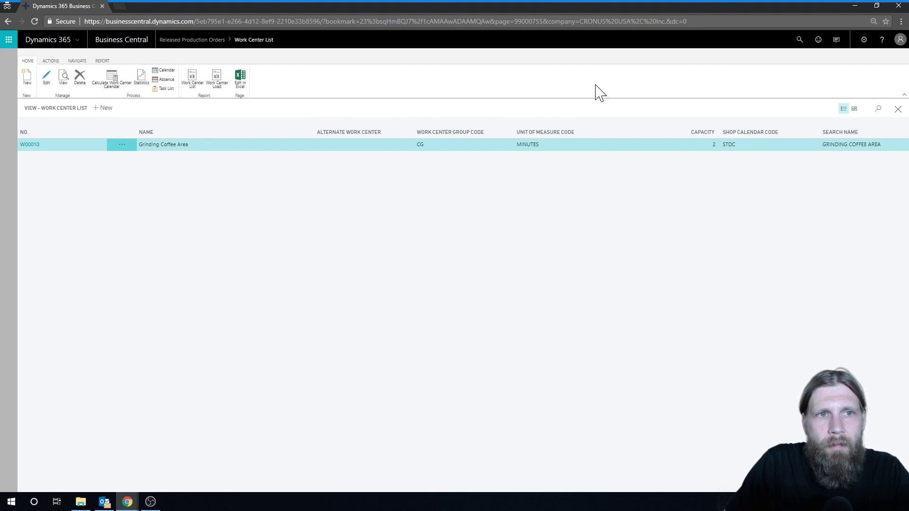
{"action": "left_click", "coordinate": [800, 40]}
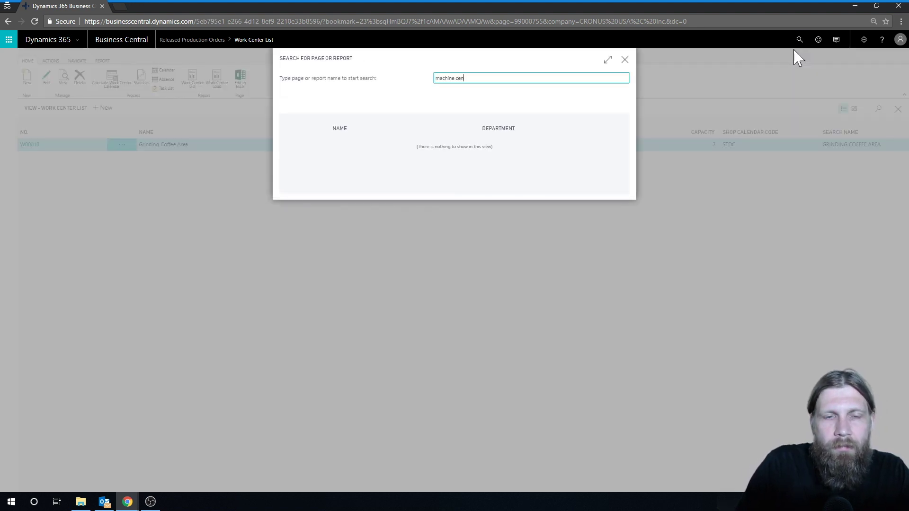
{"action": "type", "text": "machine cen"}
{"action": "left_click", "coordinate": [346, 155]}
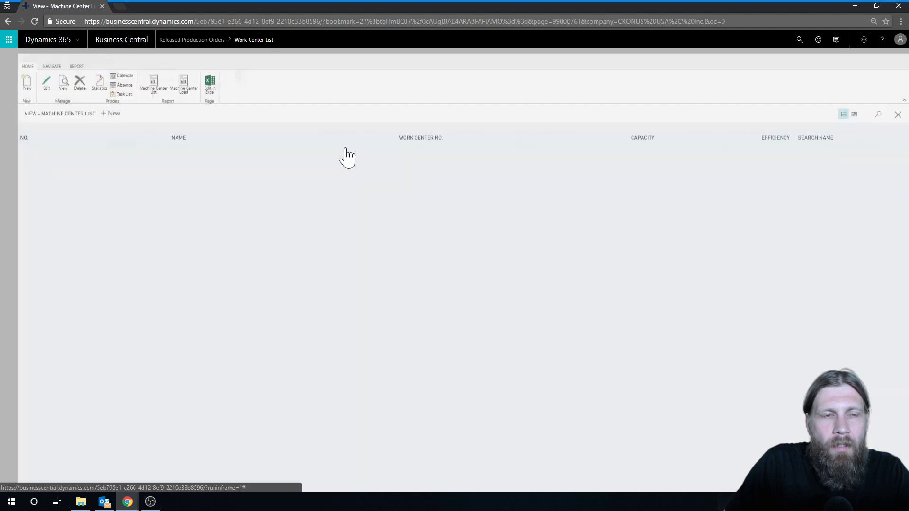
{"action": "left_click", "coordinate": [61, 158]}
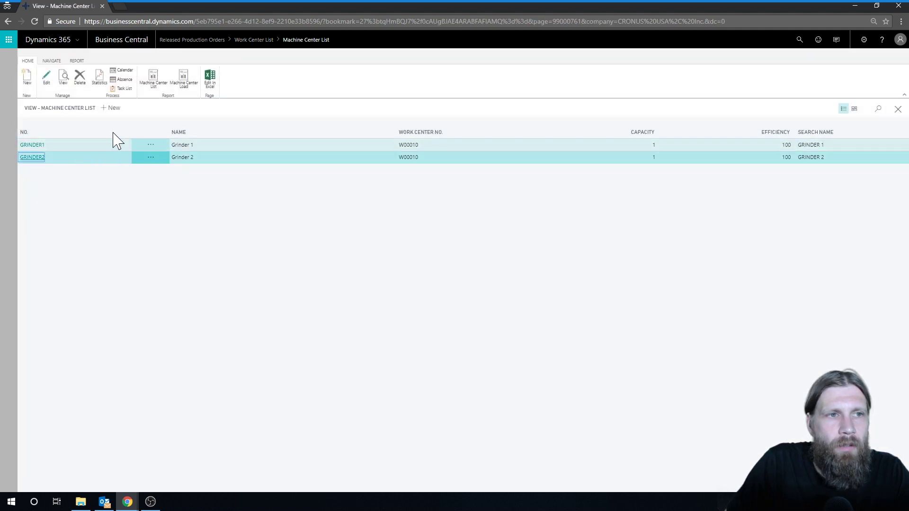
{"action": "left_click", "coordinate": [122, 89]}
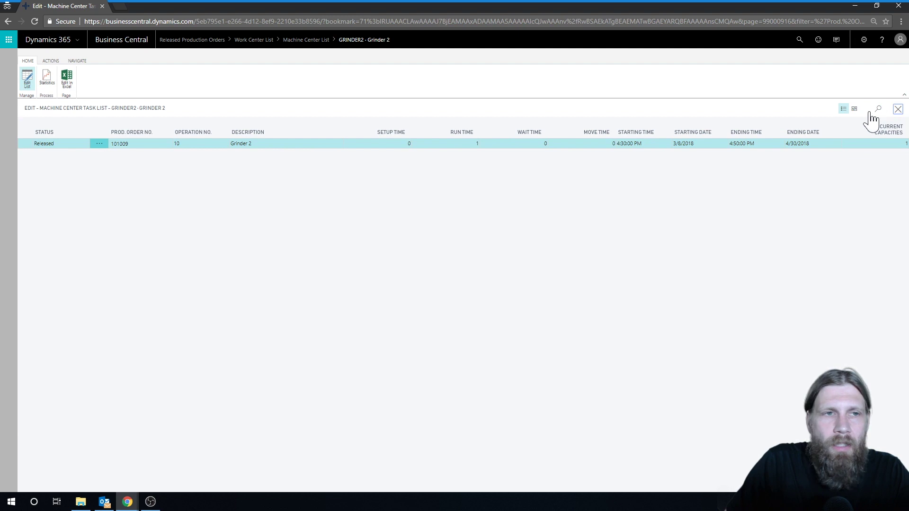
Open GRINDER2's Load and scroll through it: 540 allocated each weekday at 100 load
{"action": "left_click", "coordinate": [898, 109]}
{"action": "left_click", "coordinate": [52, 60]}
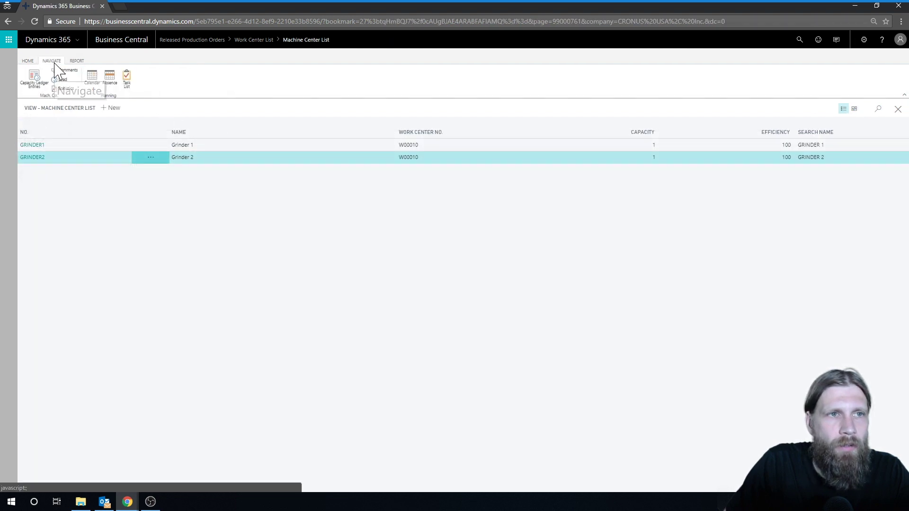
{"action": "left_click", "coordinate": [56, 81]}
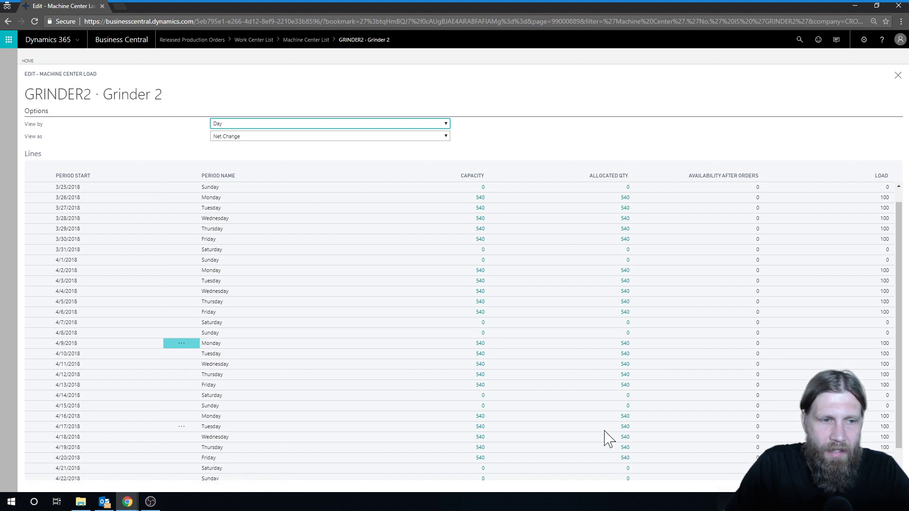
{"action": "scroll", "coordinate": [573, 416], "scroll_direction": "down", "scroll_amount": 3}
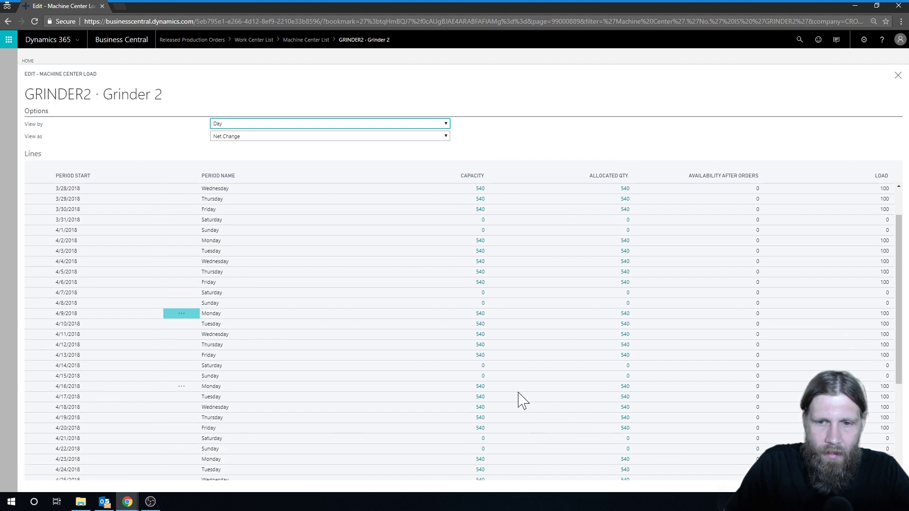
{"action": "scroll", "coordinate": [513, 391], "scroll_direction": "down", "scroll_amount": 1}
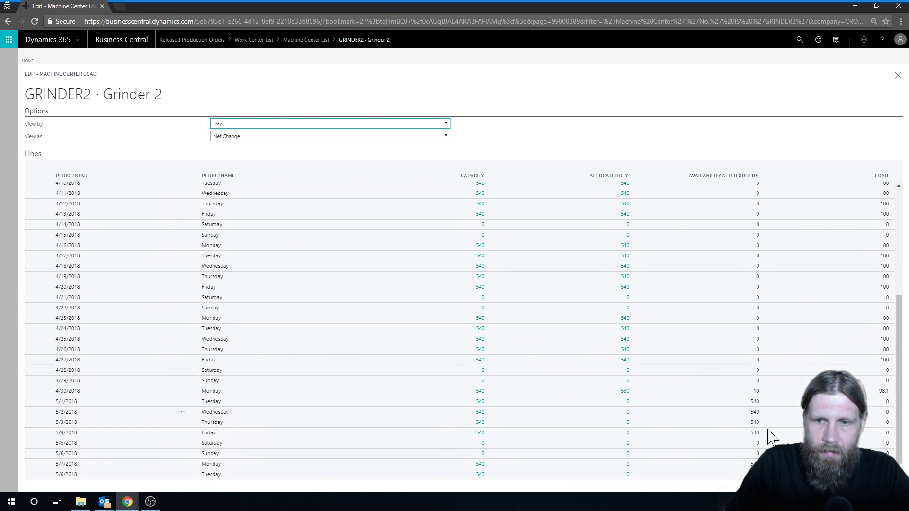
{"action": "scroll", "coordinate": [627, 389], "scroll_direction": "up", "scroll_amount": 8}
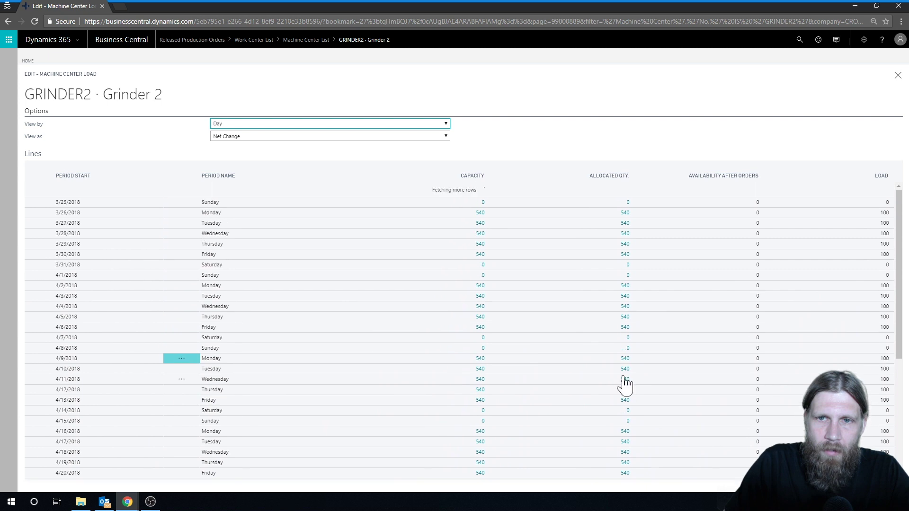
{"action": "scroll", "coordinate": [627, 384], "scroll_direction": "up", "scroll_amount": 5}
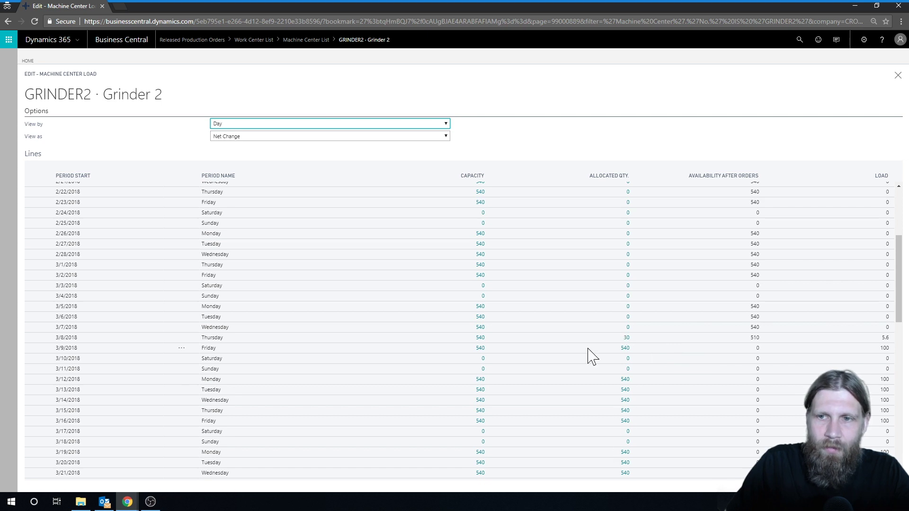
{"action": "scroll", "coordinate": [592, 358], "scroll_direction": "down", "scroll_amount": 8}
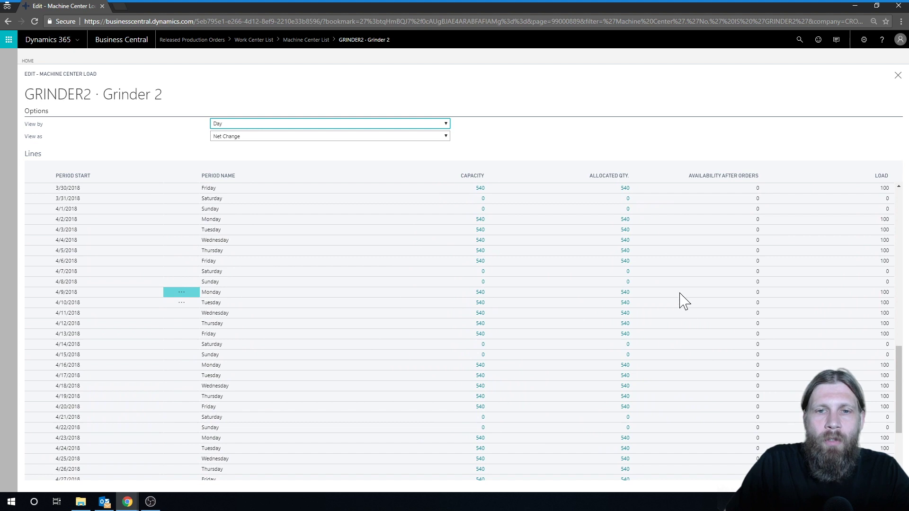
Switch from Grinder 2's load to the Machine Center Load page for GRINDER1 Grinder 1
{"action": "left_click", "coordinate": [898, 76]}
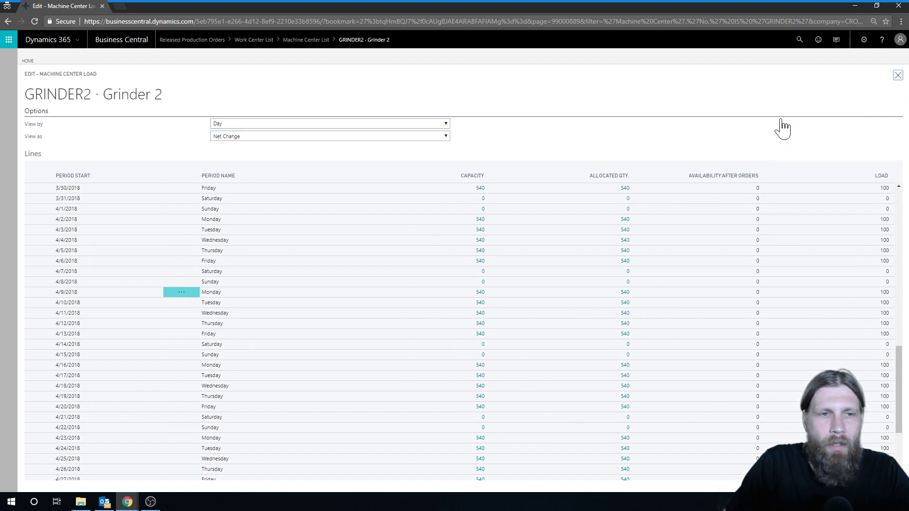
{"action": "left_click", "coordinate": [87, 145]}
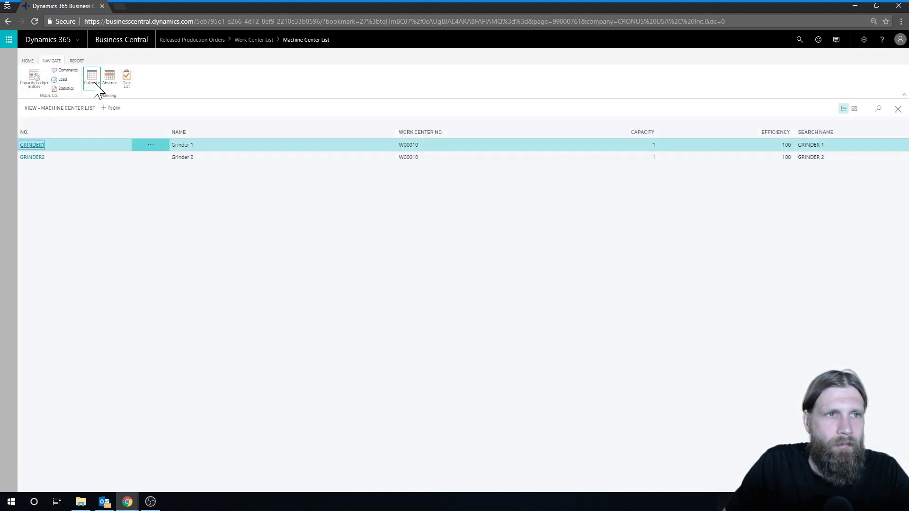
{"action": "left_click", "coordinate": [61, 79]}
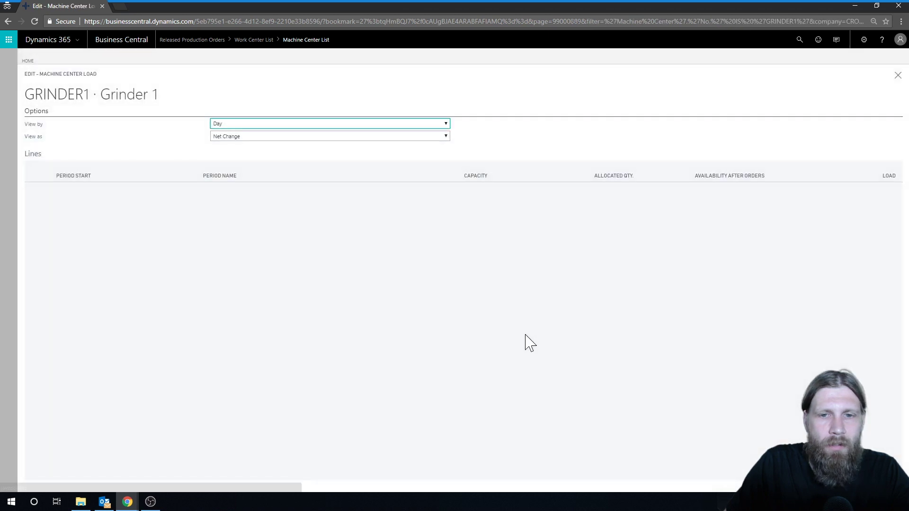